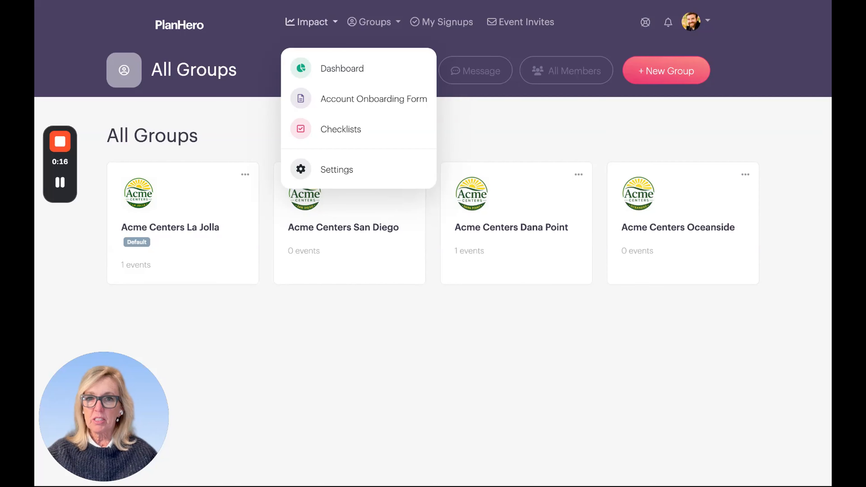
# - Open the Checklists page and start creating a new checklist item
pyautogui.click(328, 132)
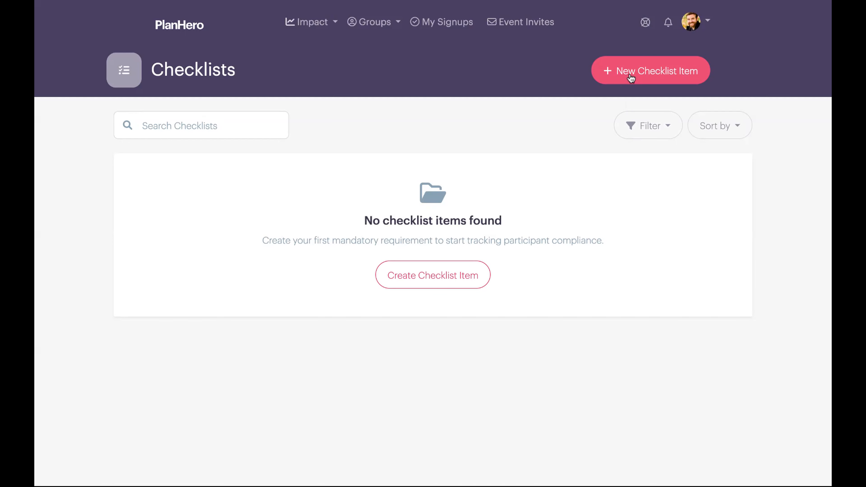
pyautogui.click(424, 278)
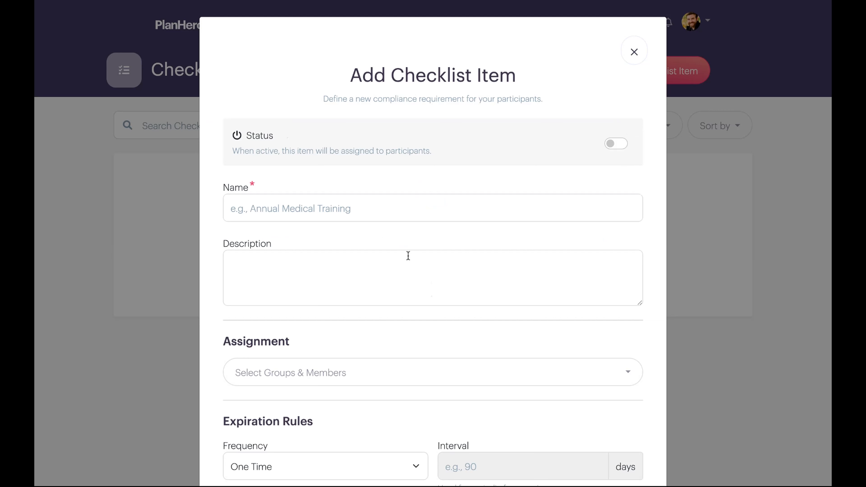
pyautogui.scroll(-2, 363, 240)
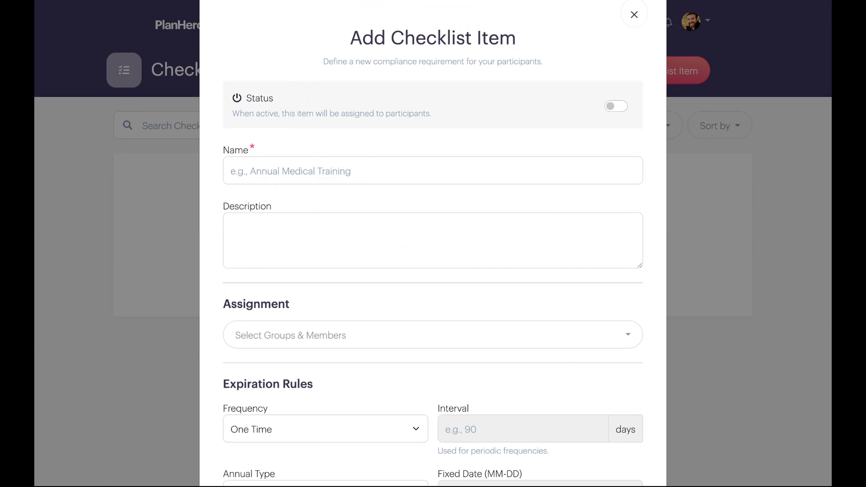
# - Name the item "Annual CPR Training" and add the description "Each year, you need to attend CPR training to keep your skillset fresh and top of mind."
pyautogui.click(281, 171)
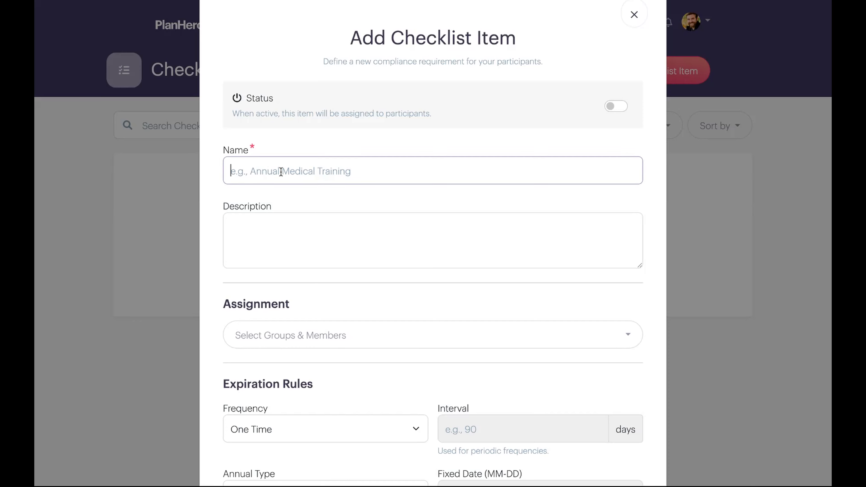
pyautogui.write('Annual C')
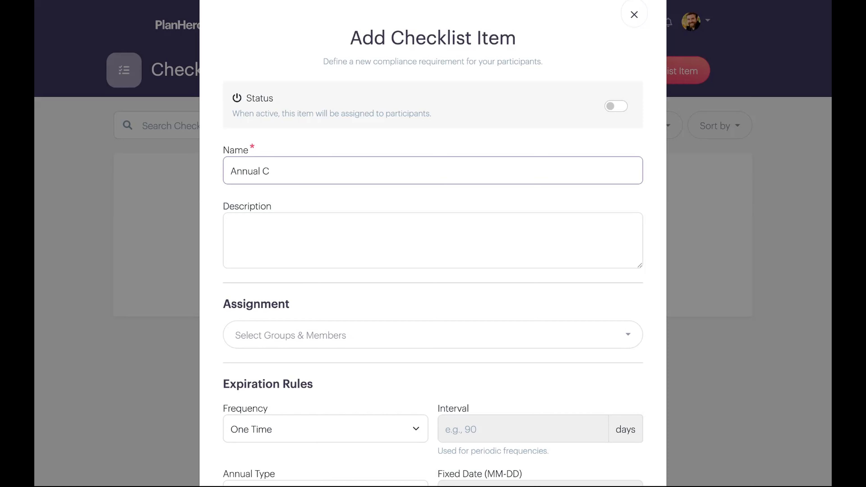
pyautogui.write('PR Training')
pyautogui.click(260, 221)
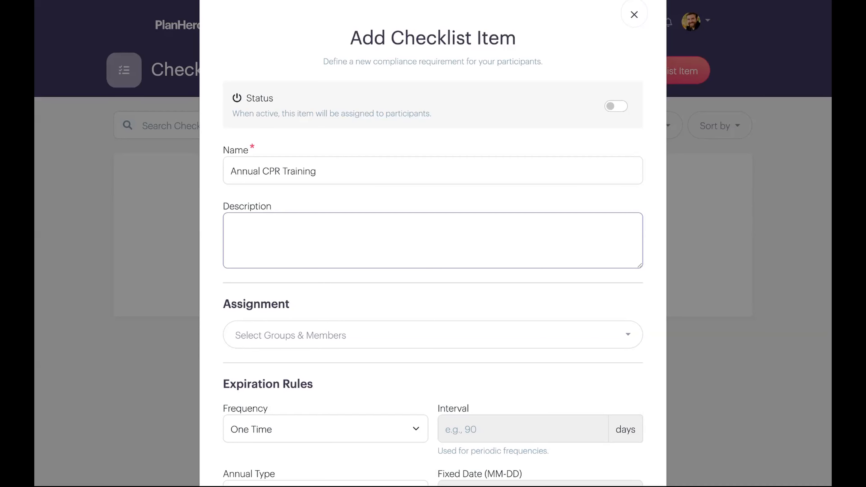
pyautogui.write('Each year, you need to attend CPR training to keep your skillset fresh and top of mind.')
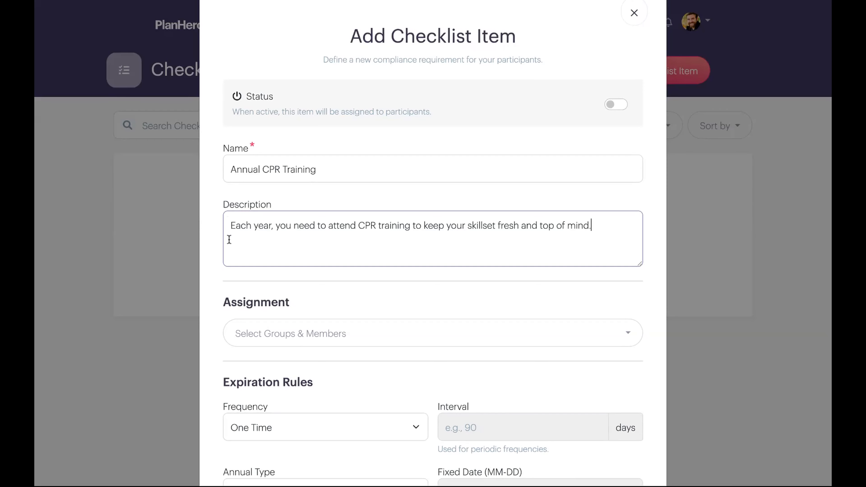
# - Try restricting the assignment from All Groups to selected members of Acme Centers La Jolla
pyautogui.scroll(-2, 231, 320)
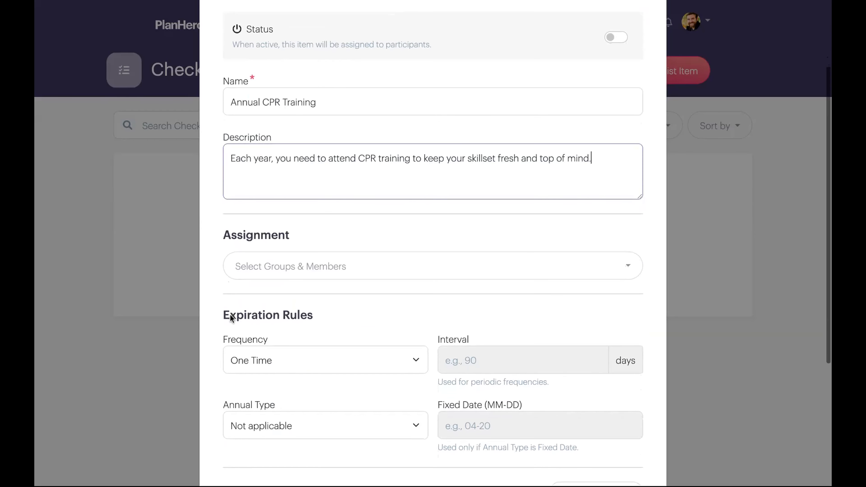
pyautogui.click(251, 274)
pyautogui.scroll(-1, 252, 273)
pyautogui.scroll(-2, 251, 273)
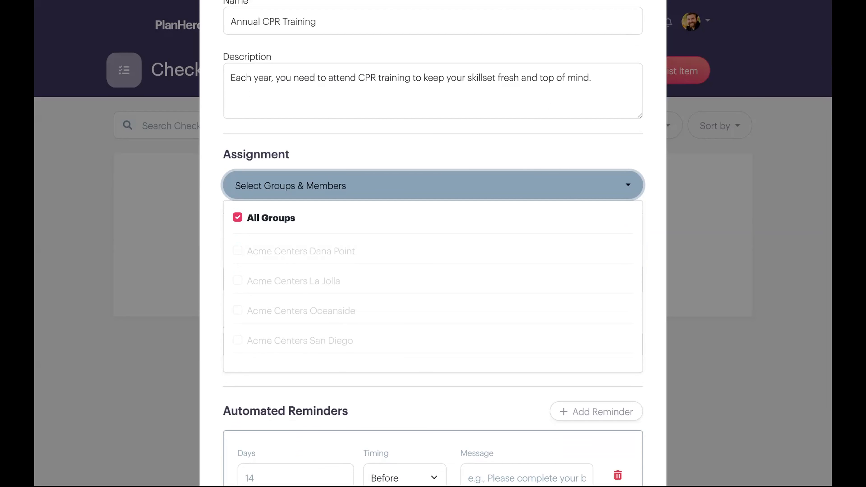
pyautogui.click(237, 218)
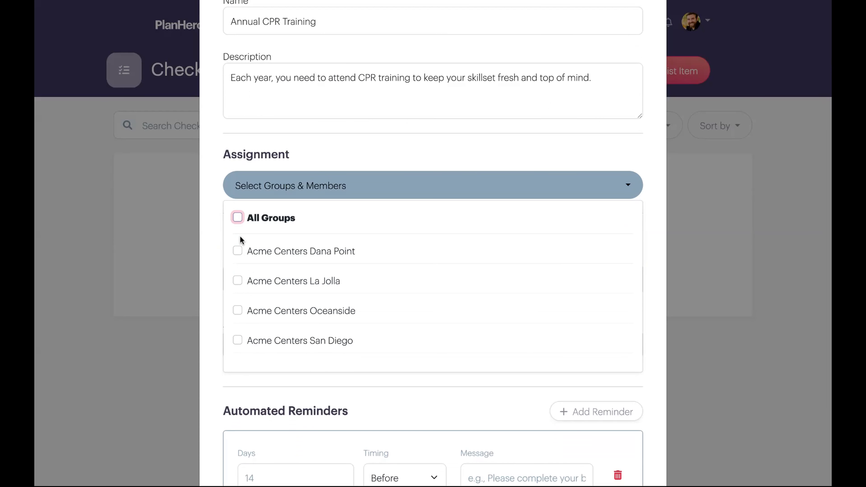
pyautogui.scroll(-2, 238, 220)
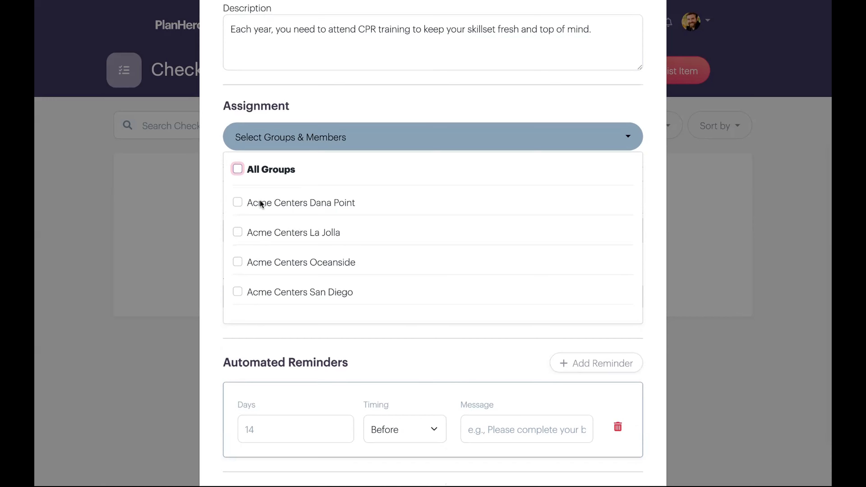
pyautogui.click(238, 232)
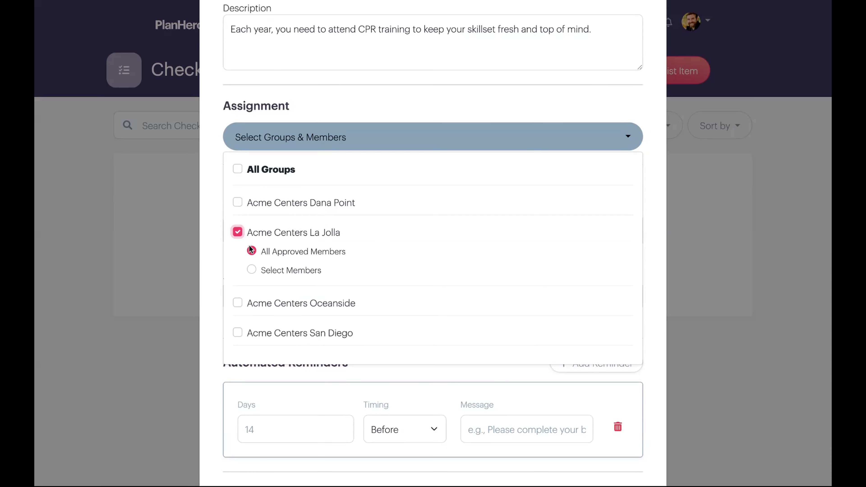
pyautogui.scroll(-2, 253, 251)
pyautogui.click(252, 223)
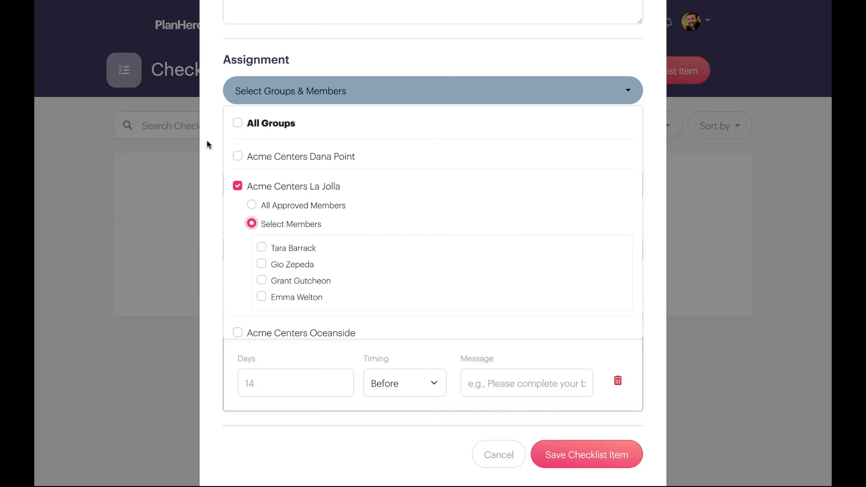
pyautogui.scroll(-2, 239, 228)
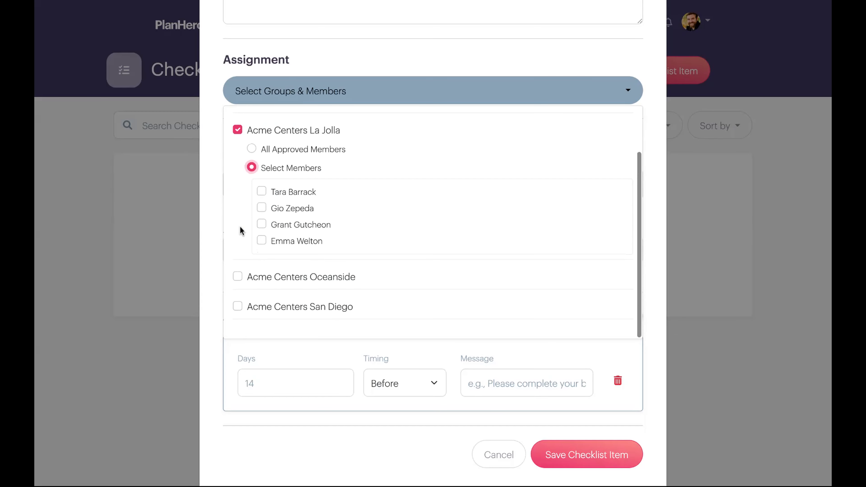
# - Assign the checklist item to All Groups and close the group selection
pyautogui.click(238, 124)
pyautogui.click(238, 124)
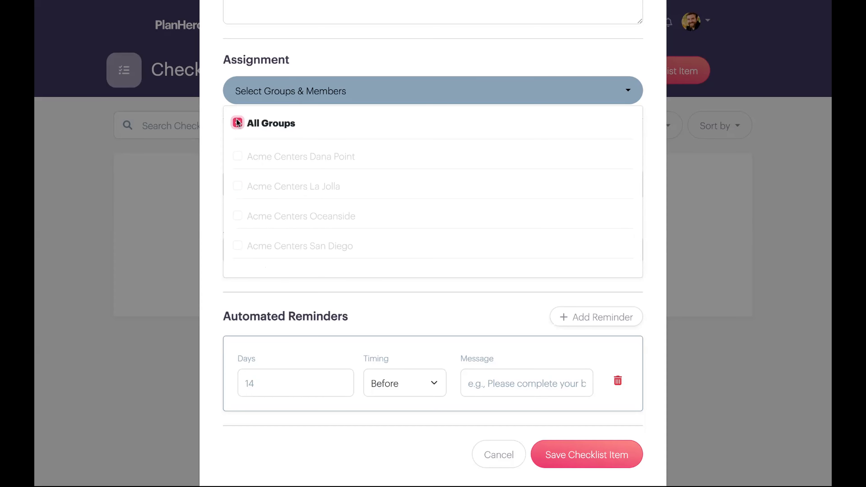
pyautogui.scroll(-1, 238, 124)
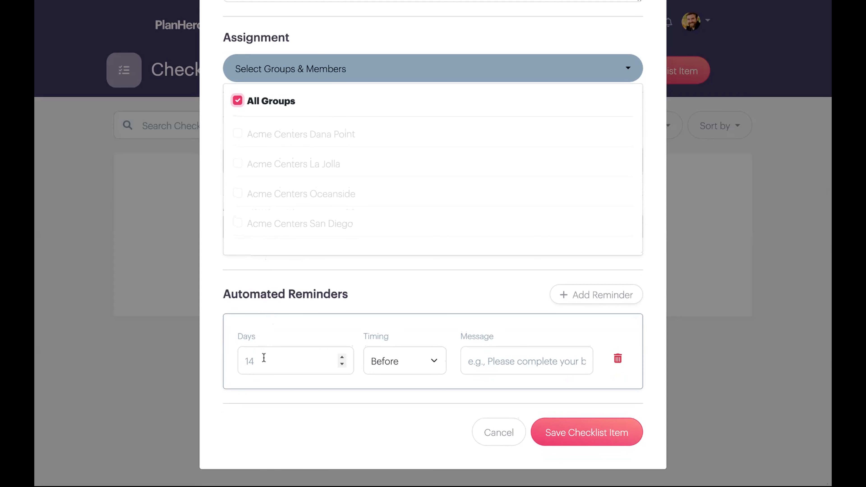
pyautogui.scroll(1, 267, 361)
pyautogui.click(319, 80)
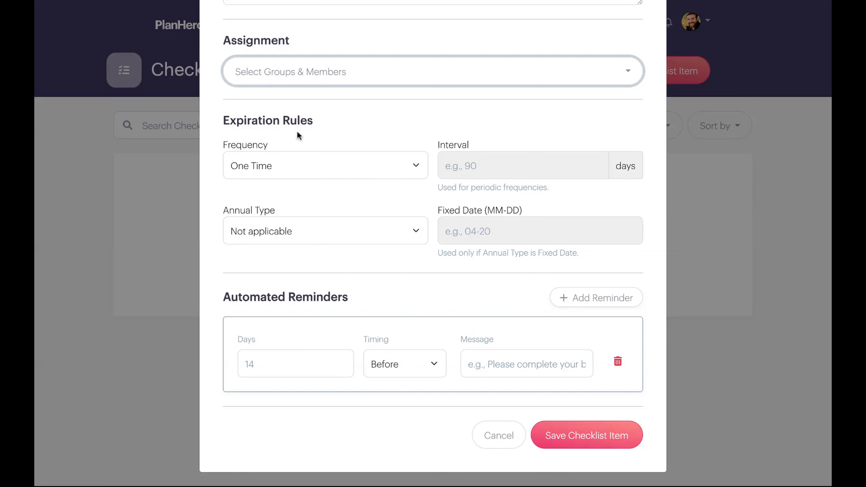
# - Try the Upon Expiration frequency with the annual type set to Fixed Date
pyautogui.click(264, 166)
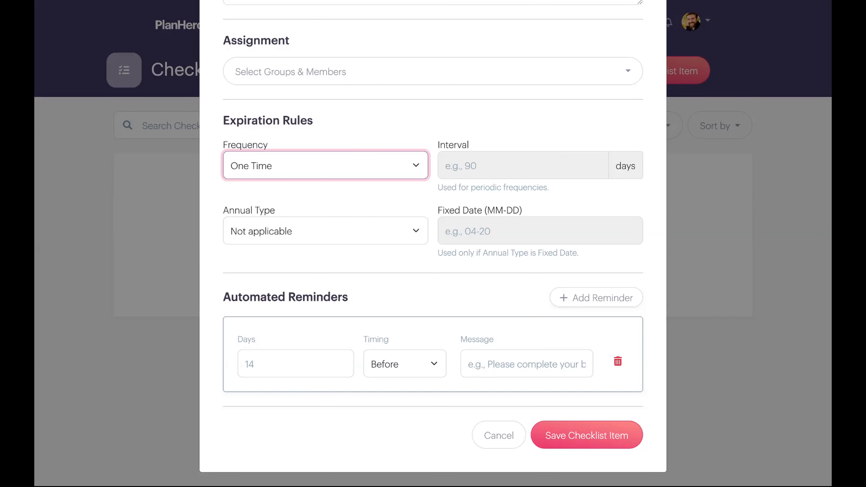
pyautogui.click(344, 212)
pyautogui.click(354, 232)
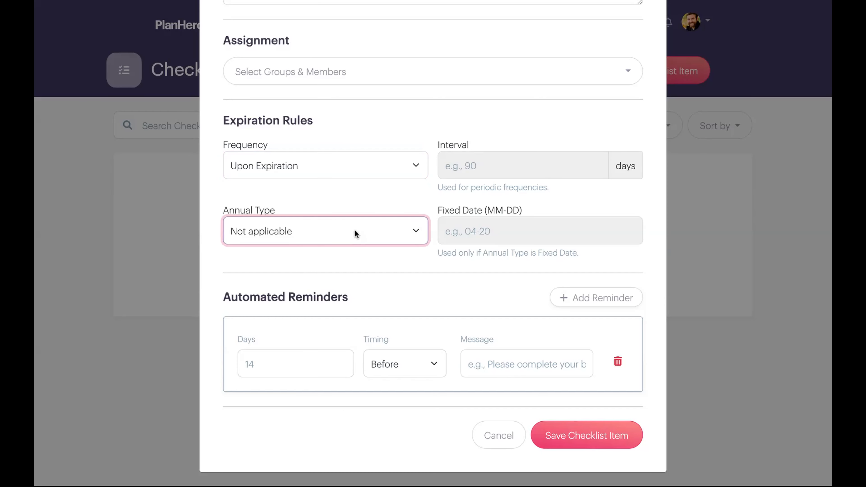
pyautogui.click(355, 246)
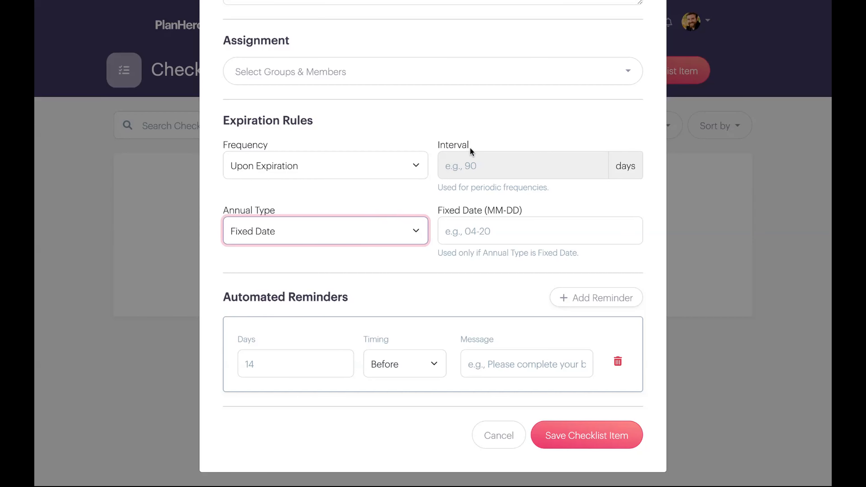
# - Try the Periodic frequency and open its interval in days for entry
pyautogui.click(414, 159)
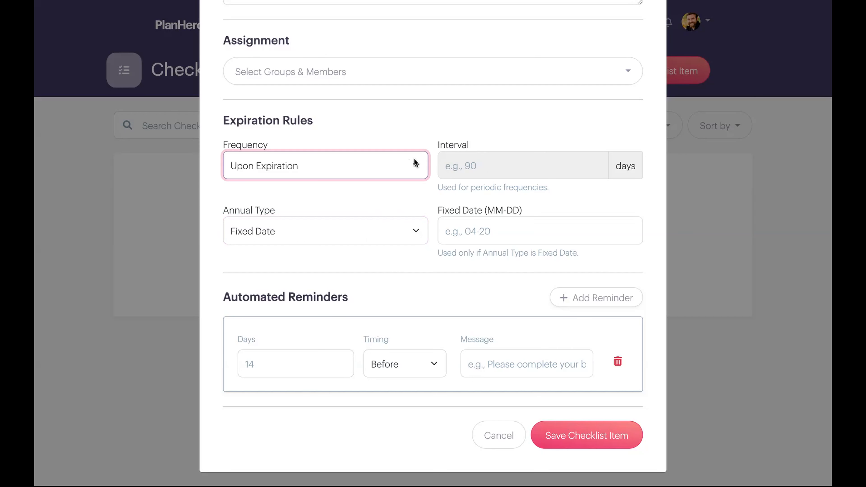
pyautogui.click(422, 180)
pyautogui.click(579, 163)
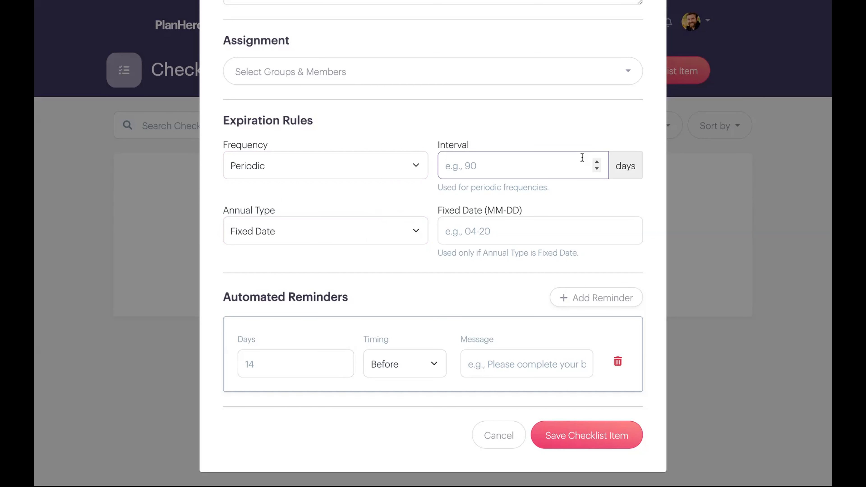
# - Set the expiration frequency to Annual and try the Anniversary annual type
pyautogui.click(358, 166)
pyautogui.click(358, 182)
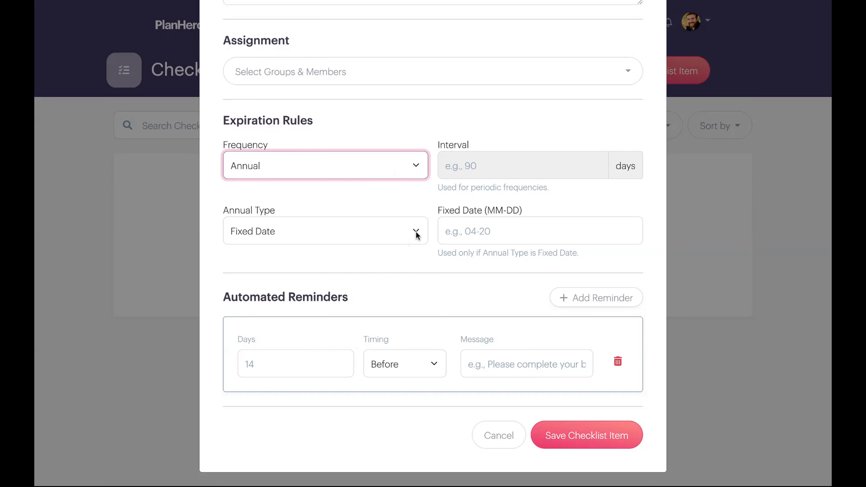
pyautogui.click(453, 231)
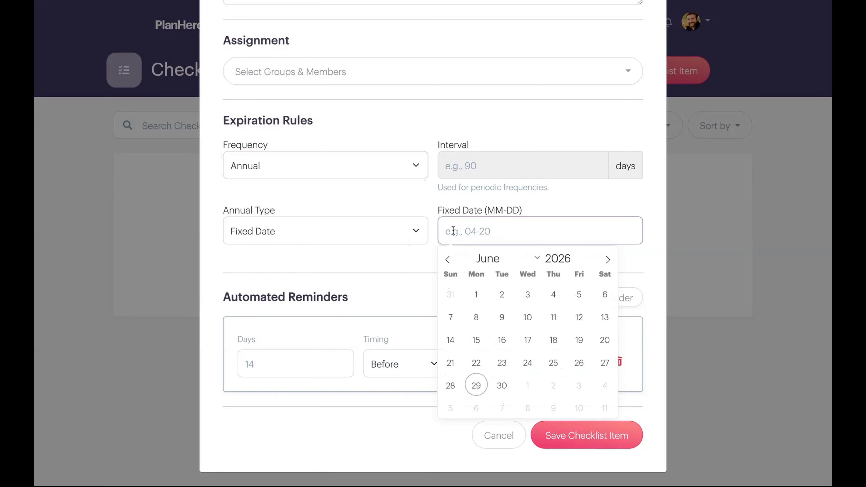
pyautogui.click(415, 232)
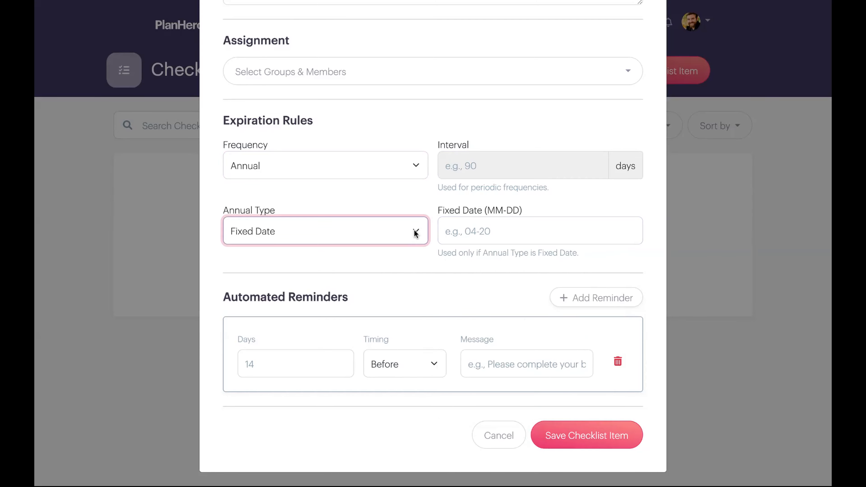
pyautogui.click(407, 250)
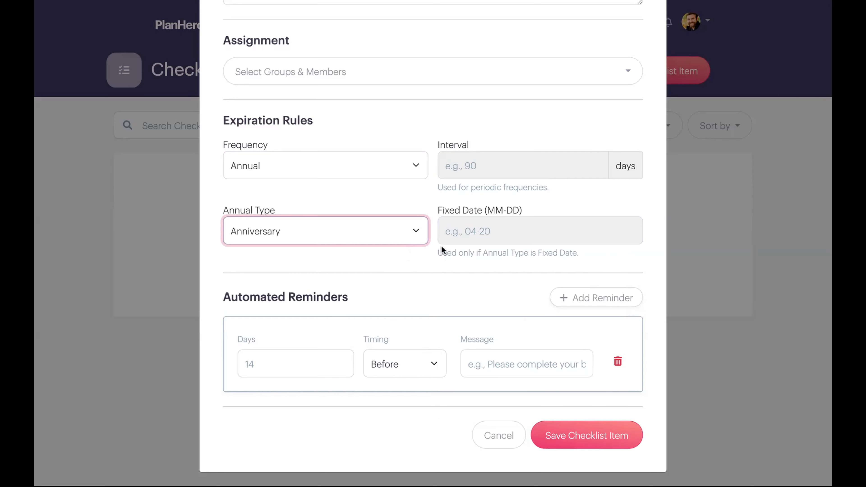
# - Set the annual type to Fixed Date with 06-26 as the expiration date
pyautogui.click(264, 216)
pyautogui.click(472, 232)
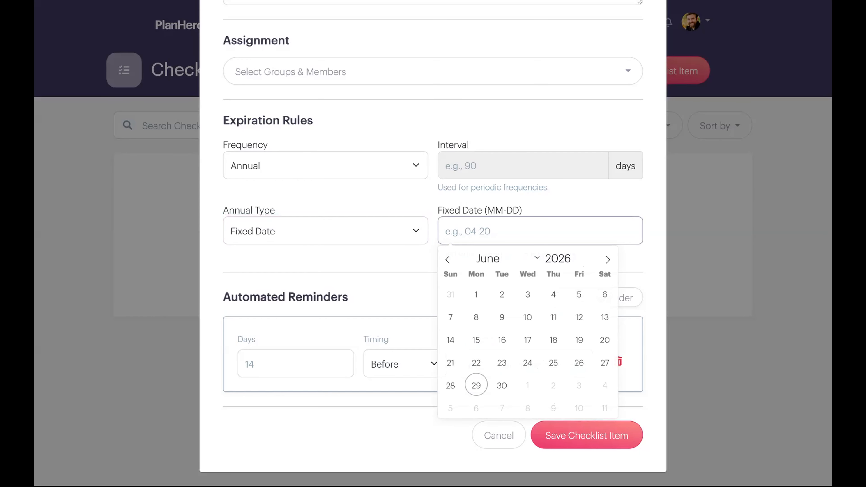
pyautogui.click(579, 363)
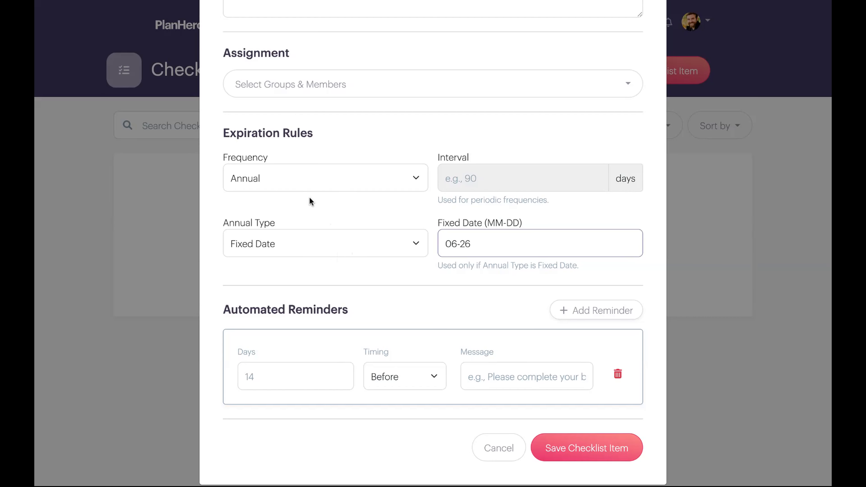
# - Set the first automated reminder to 14 days before expiration and open its message for entry
pyautogui.scroll(-1, 309, 201)
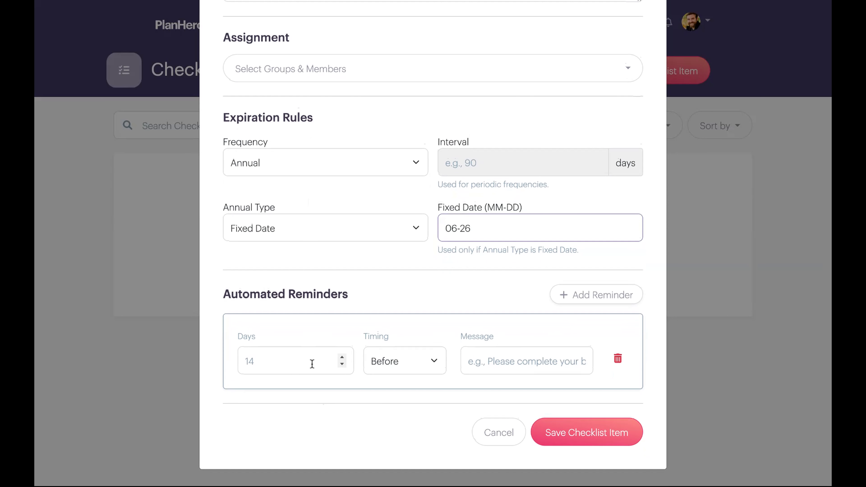
pyautogui.click(301, 358)
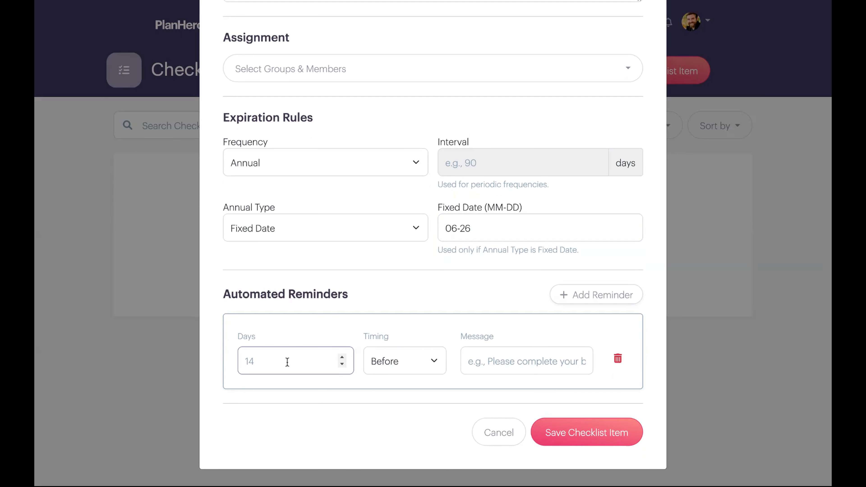
pyautogui.write('14')
pyautogui.click(493, 361)
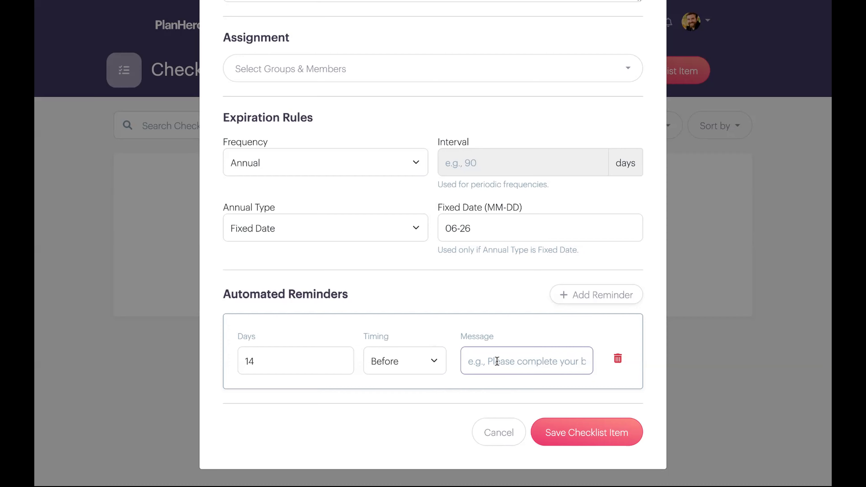
# - Add a second automated reminder set to 7 days before expiration
pyautogui.click(571, 296)
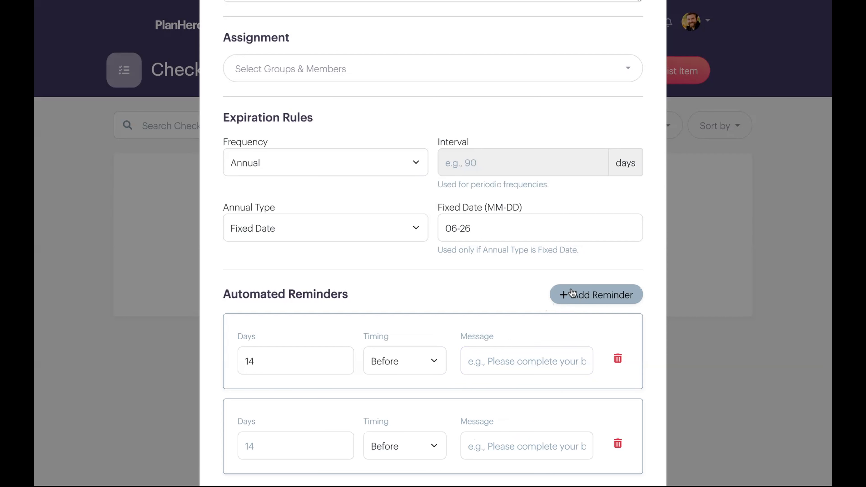
pyautogui.scroll(-1, 538, 348)
pyautogui.scroll(-2, 538, 348)
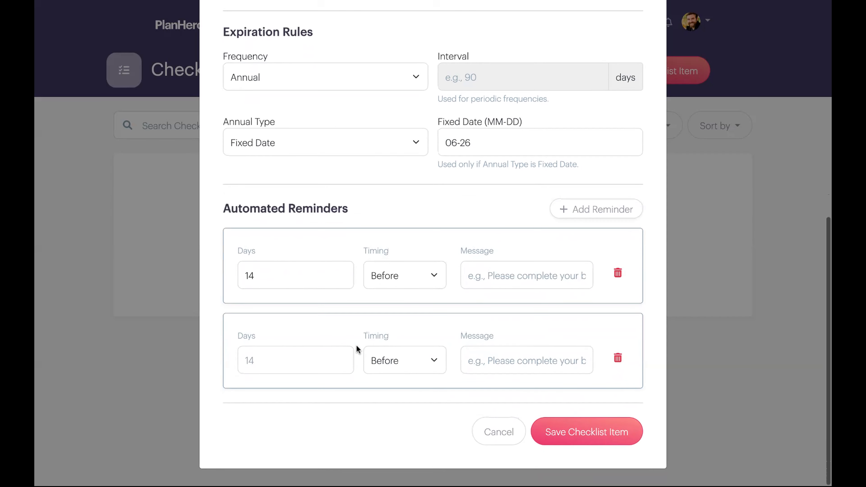
pyautogui.click(318, 357)
pyautogui.press('Delete')
pyautogui.press('Delete')
pyautogui.write('7')
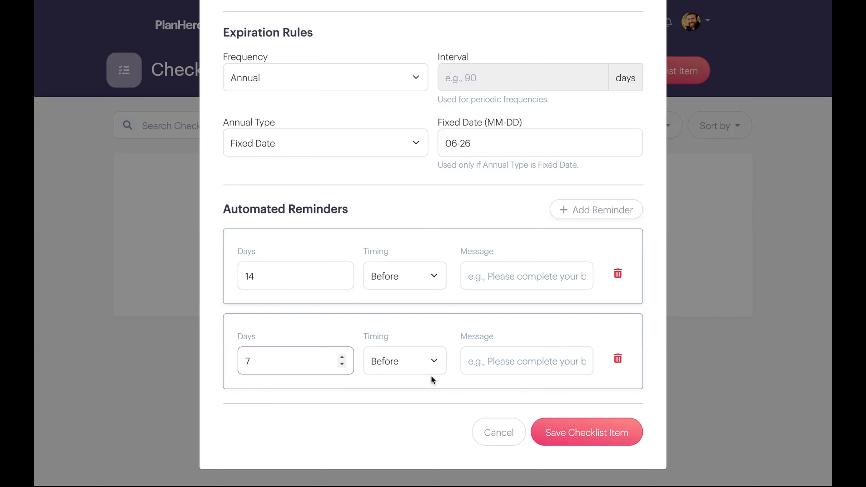
# - Add a third automated reminder set to 1 day after expiration and save the new checklist item
pyautogui.click(579, 215)
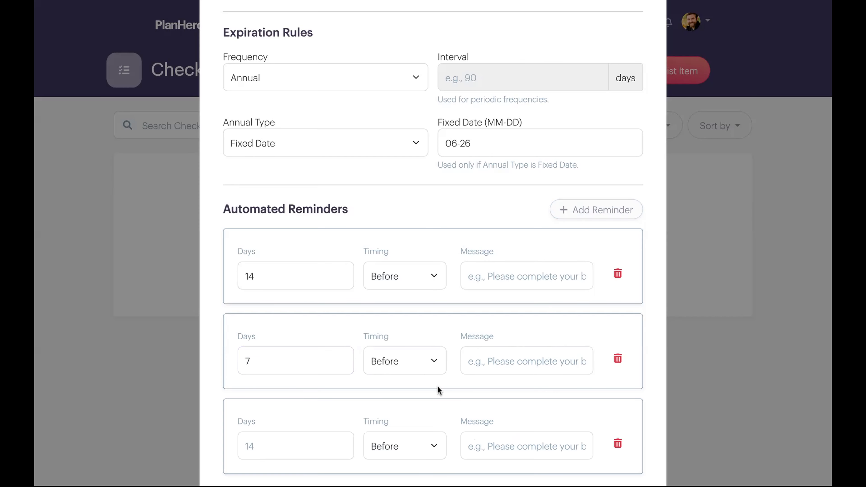
pyautogui.click(426, 448)
pyautogui.click(409, 458)
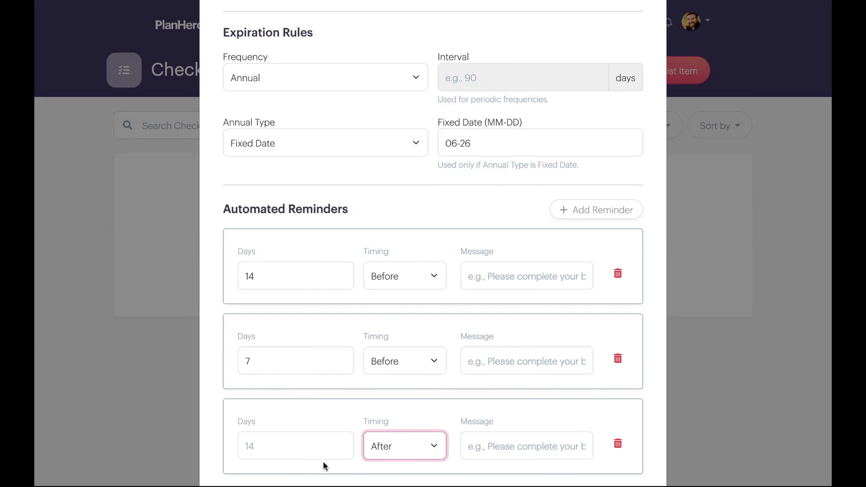
pyautogui.click(290, 449)
pyautogui.write('1')
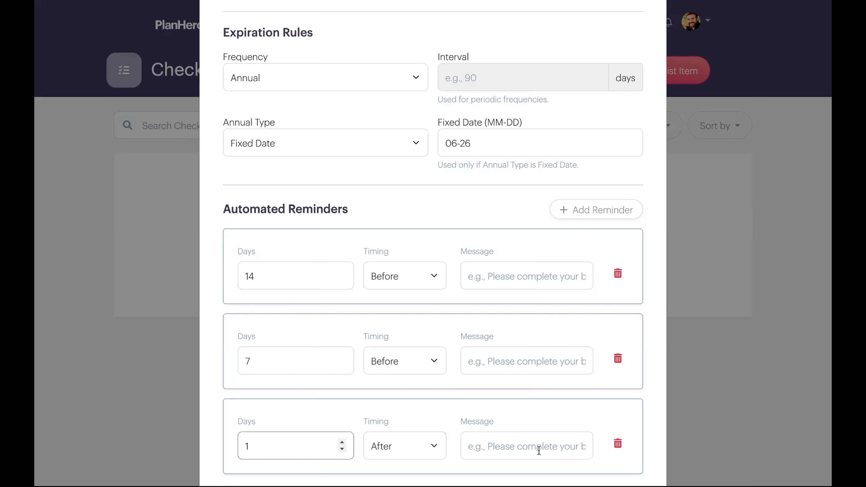
pyautogui.scroll(-3, 555, 448)
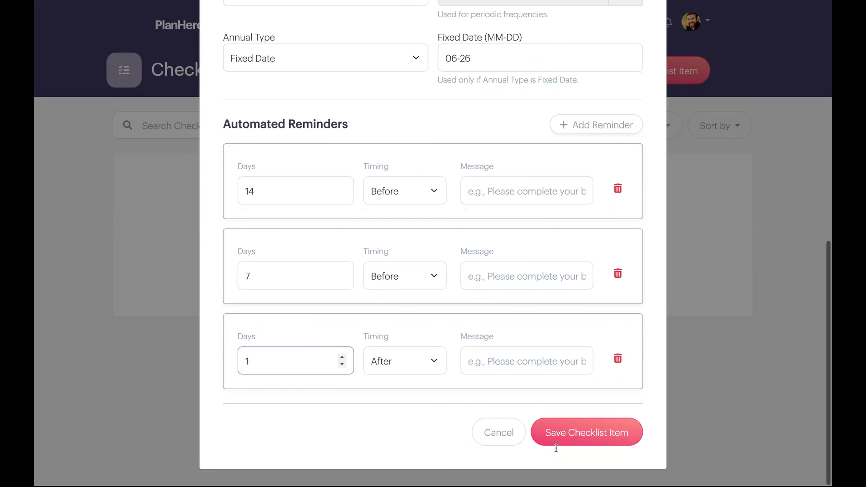
pyautogui.click(482, 352)
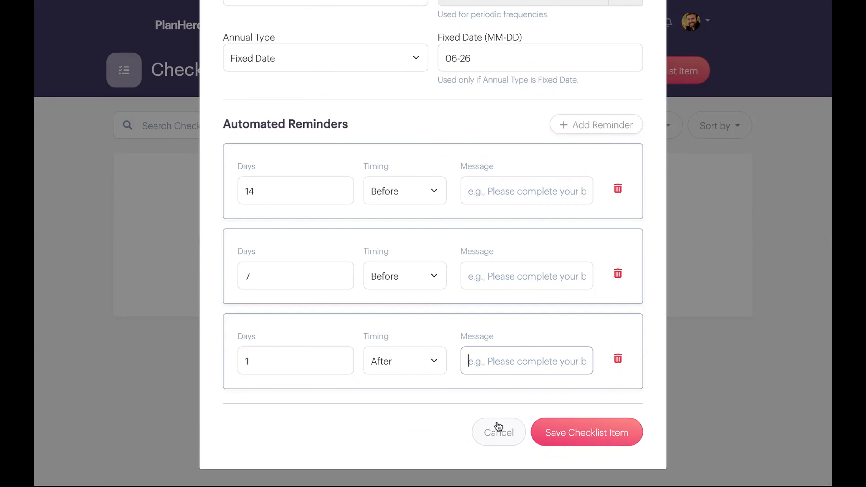
pyautogui.click(583, 432)
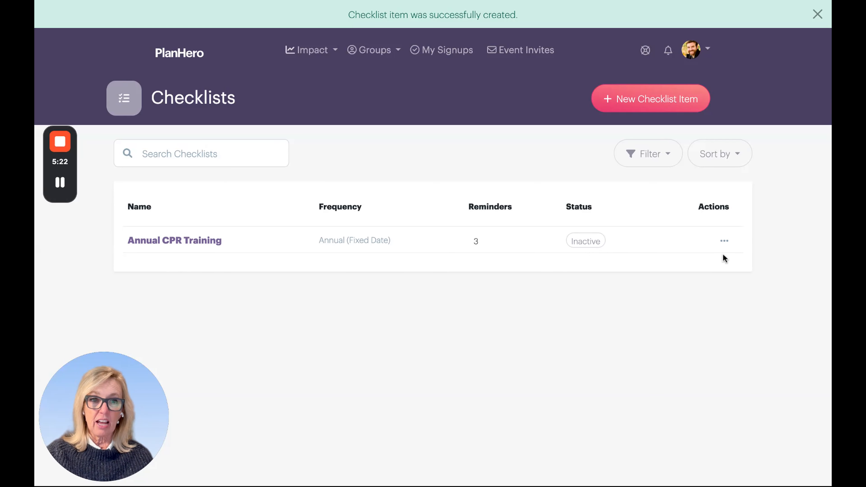
# - Edit the Annual CPR Training checklist item to make its status active and save it
pyautogui.click(723, 243)
pyautogui.click(675, 234)
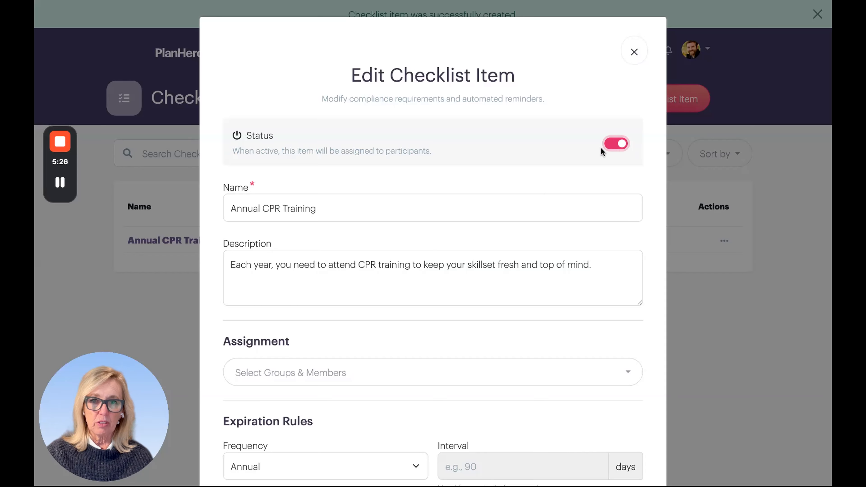
pyautogui.scroll(-10, 539, 167)
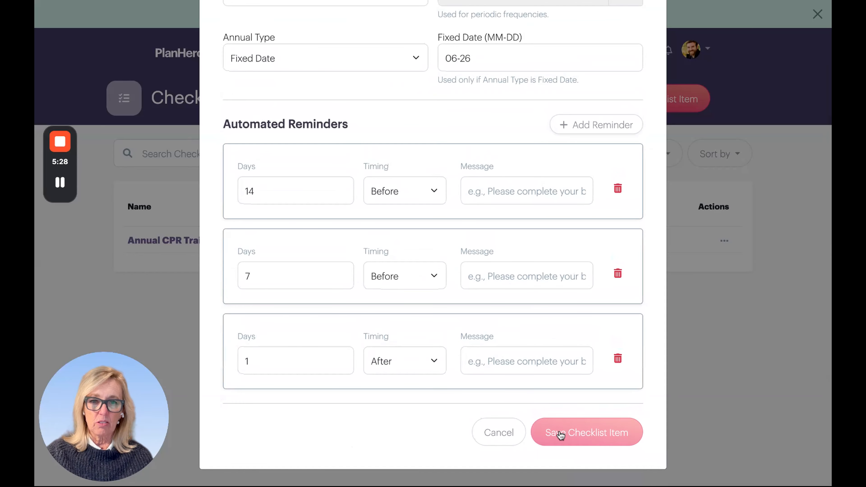
pyautogui.click(560, 435)
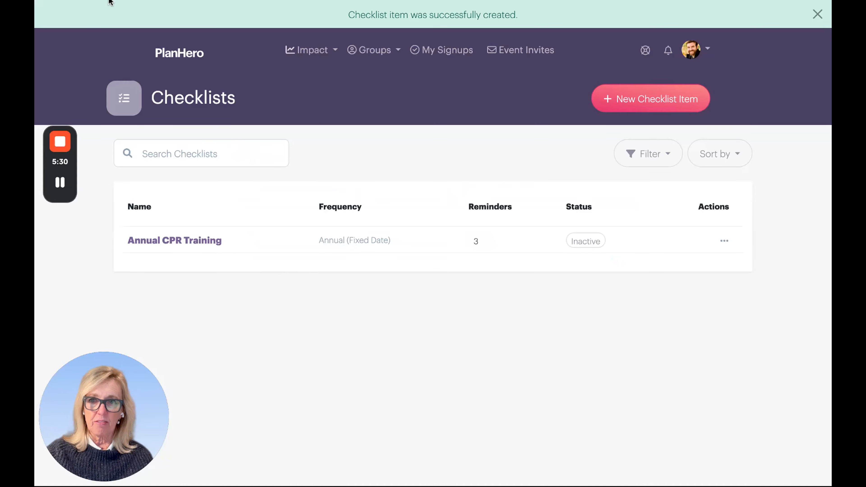
pyautogui.click(585, 241)
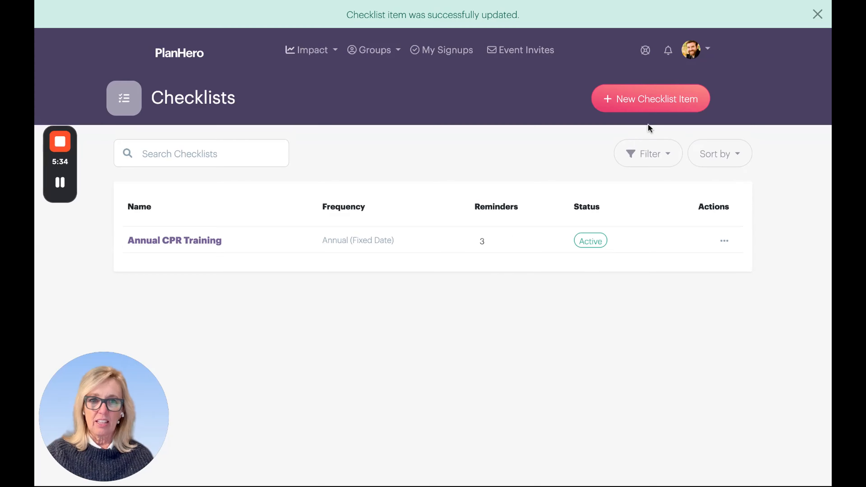
# - Examine the filter and sort options available for the checklist items
pyautogui.click(651, 152)
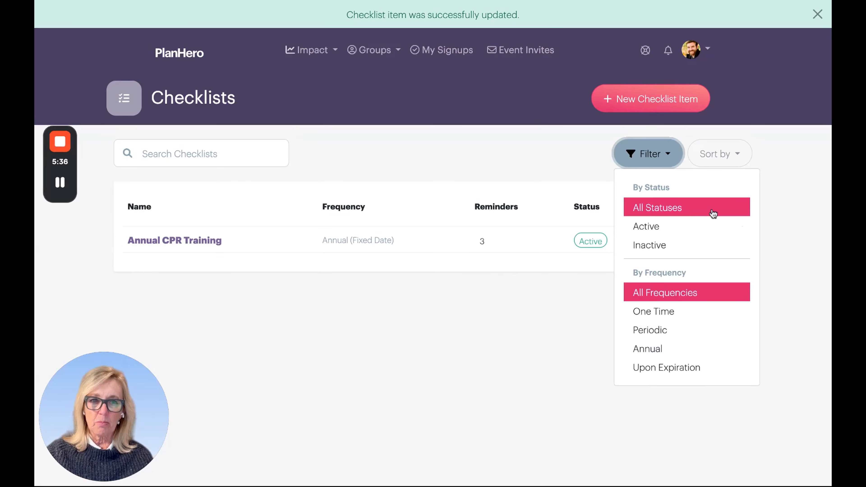
pyautogui.click(712, 158)
pyautogui.click(646, 154)
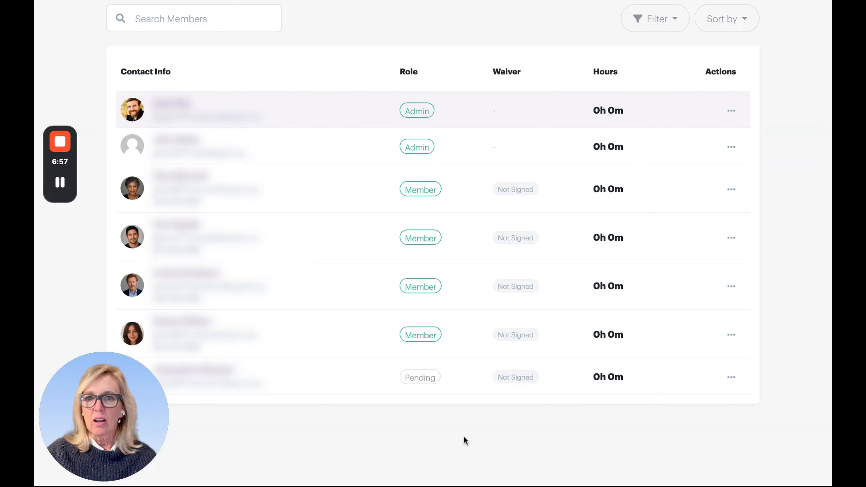
# - Open the first non-admin member's record in the Acme Centers La Jolla group and view the assigned checklists
pyautogui.scroll(5, 463, 436)
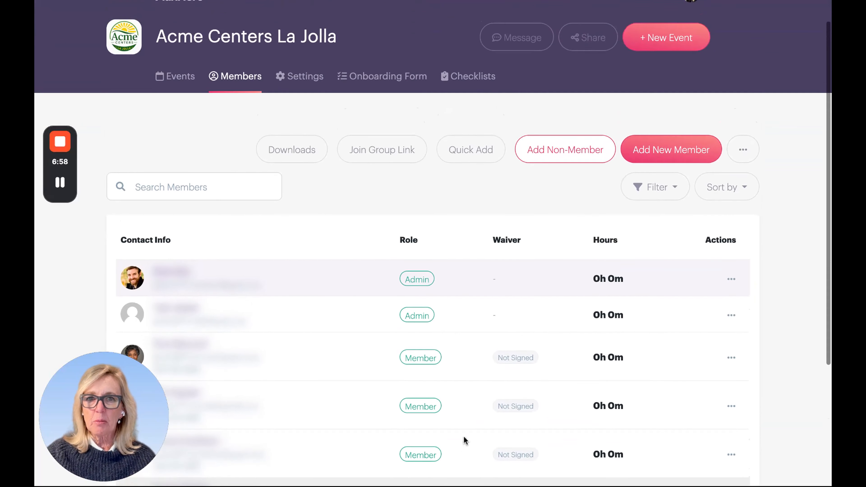
pyautogui.scroll(2, 464, 435)
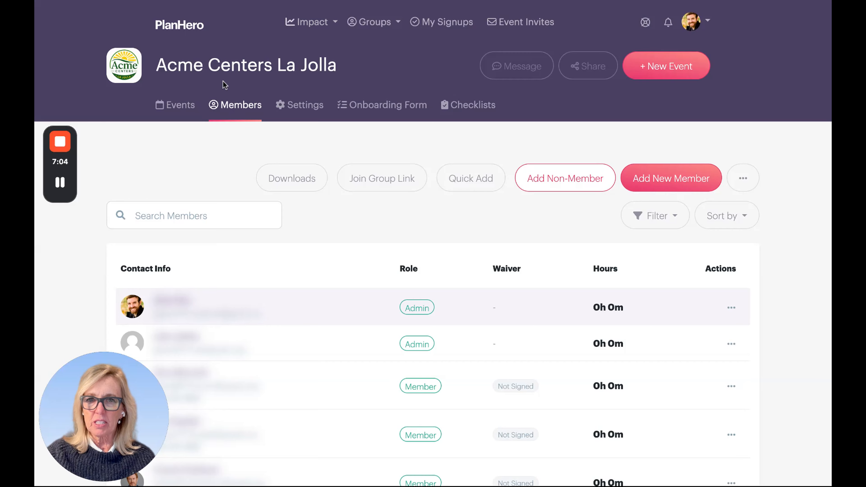
pyautogui.scroll(-1, 325, 170)
pyautogui.scroll(-4, 326, 169)
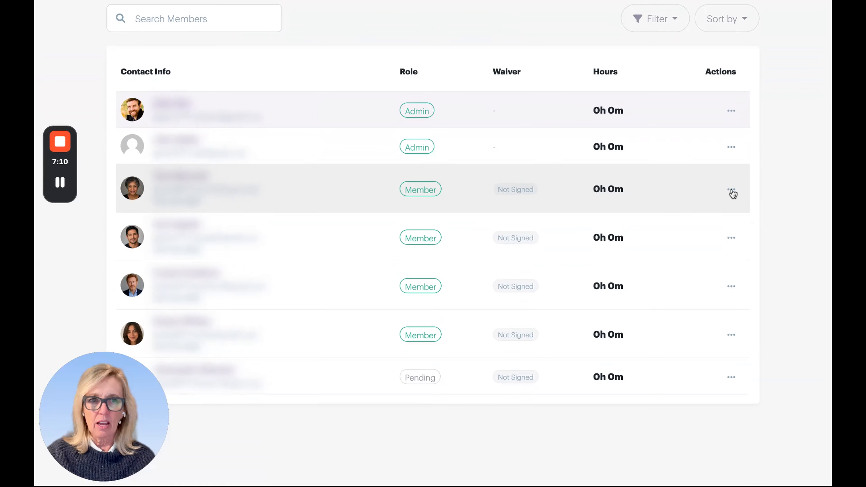
pyautogui.click(732, 190)
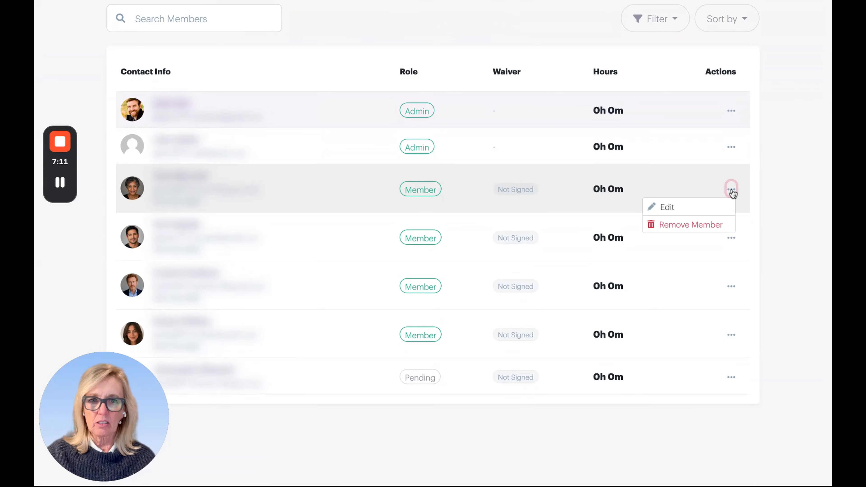
pyautogui.click(662, 207)
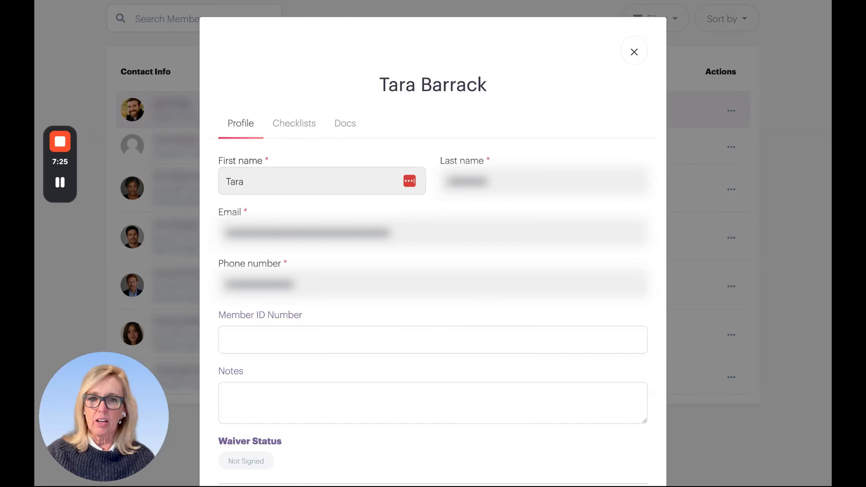
pyautogui.click(294, 123)
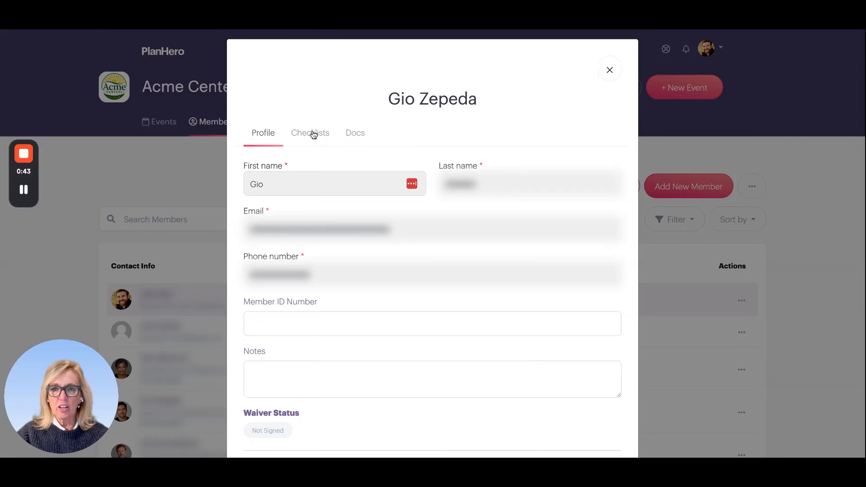
# - Mark Annual CPR Training as Completed on Jul 1, 2026 for the second non-admin member and save the checklist update
pyautogui.click(313, 134)
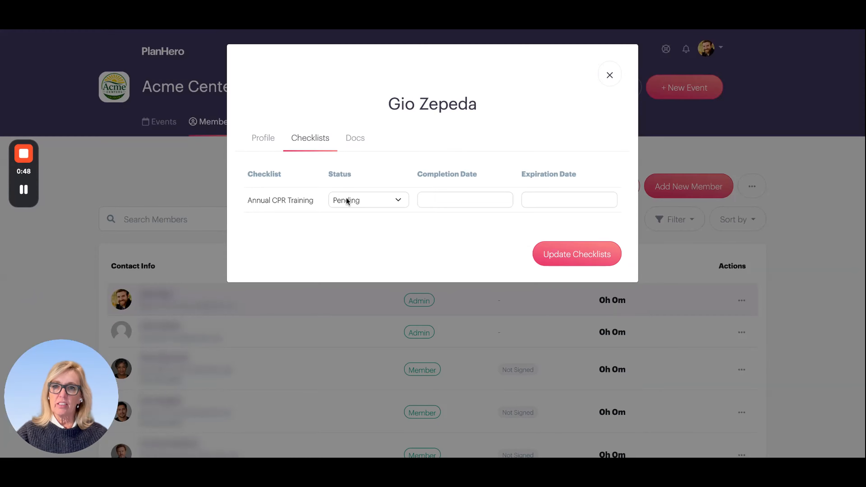
pyautogui.click(351, 201)
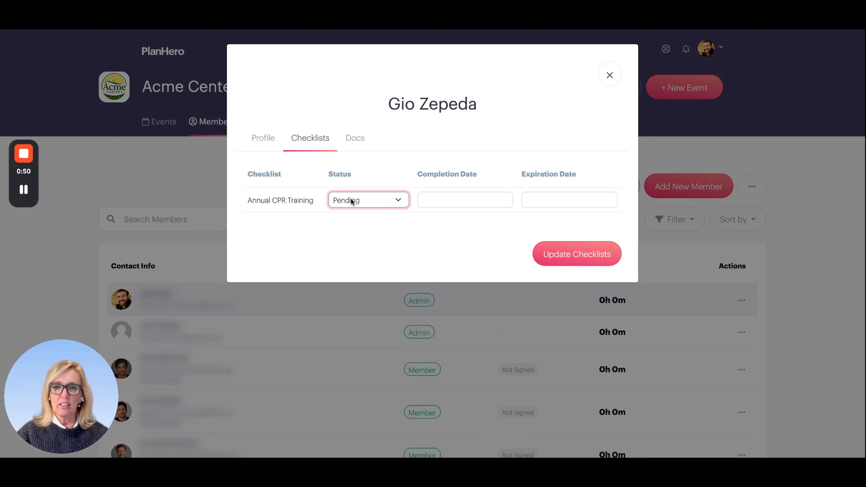
pyautogui.click(351, 200)
pyautogui.click(465, 202)
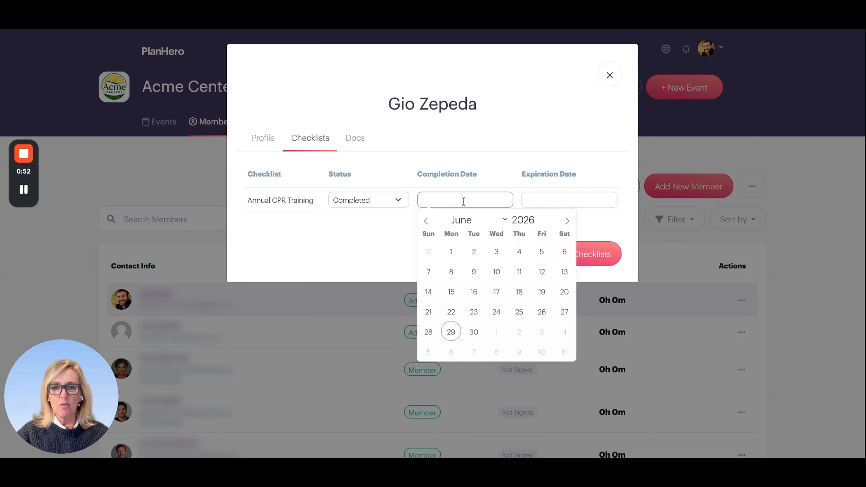
pyautogui.click(566, 221)
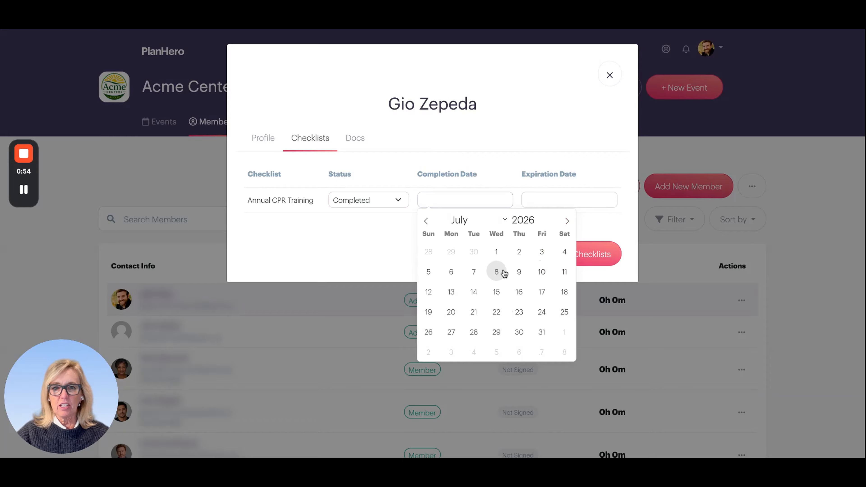
pyautogui.click(496, 252)
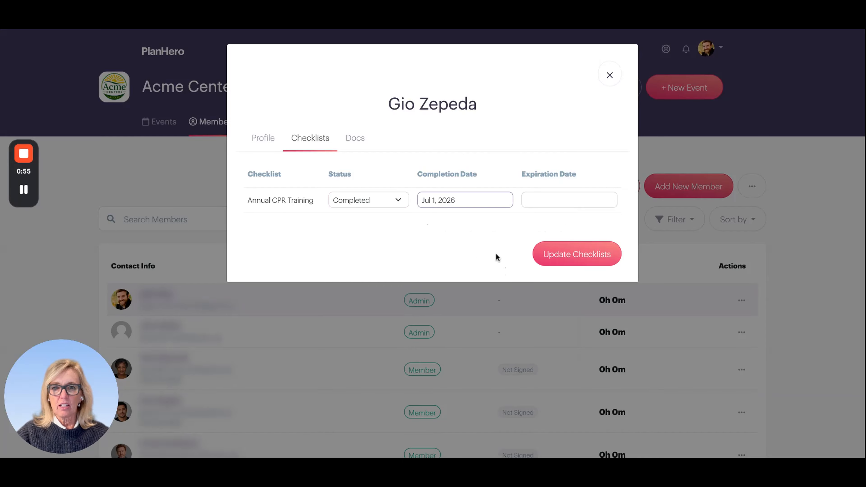
pyautogui.click(562, 259)
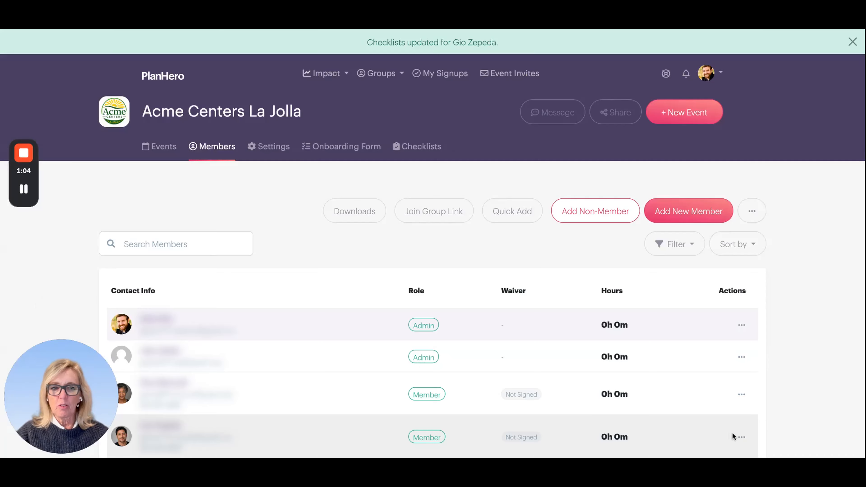
# - Reopen the second non-admin member's checklists to check the expiration date of Annual CPR Training
pyautogui.click(741, 436)
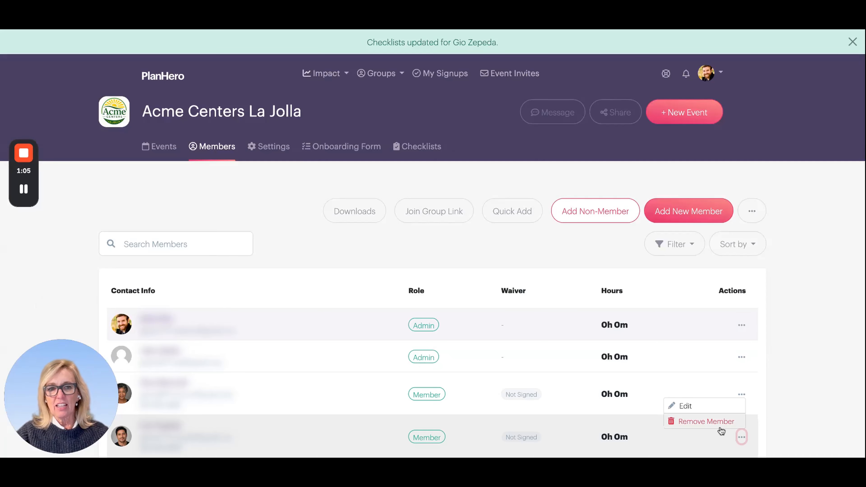
pyautogui.click(687, 408)
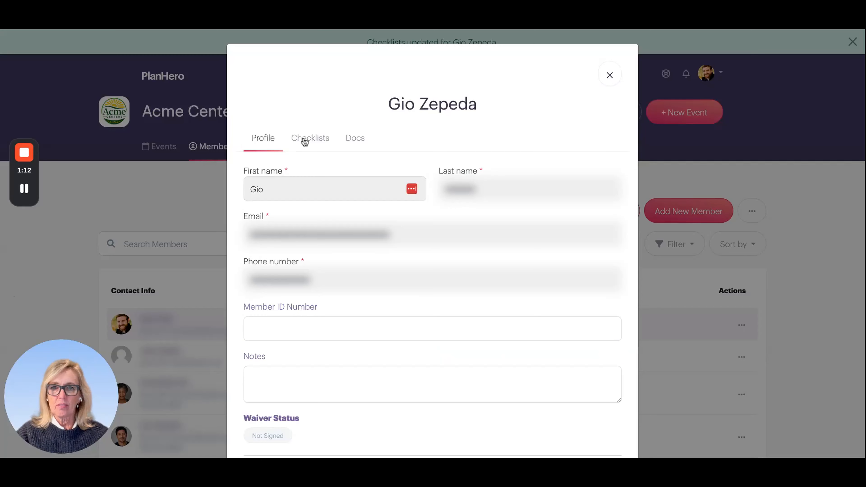
pyautogui.click(304, 140)
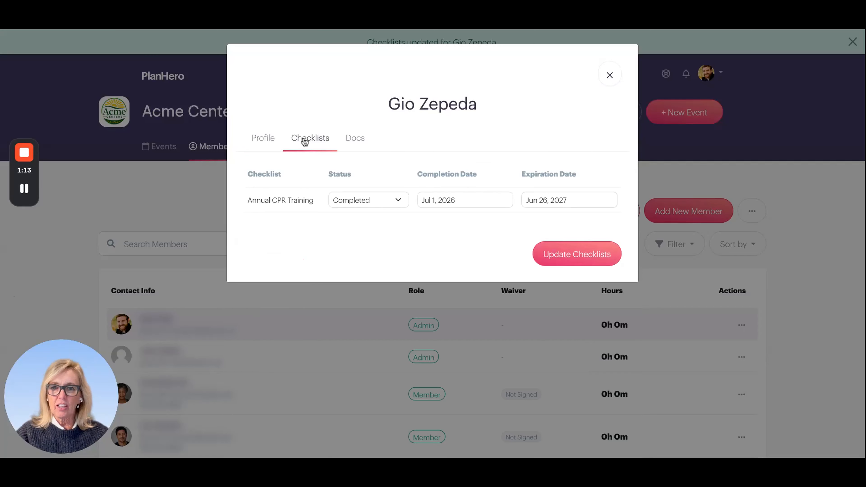